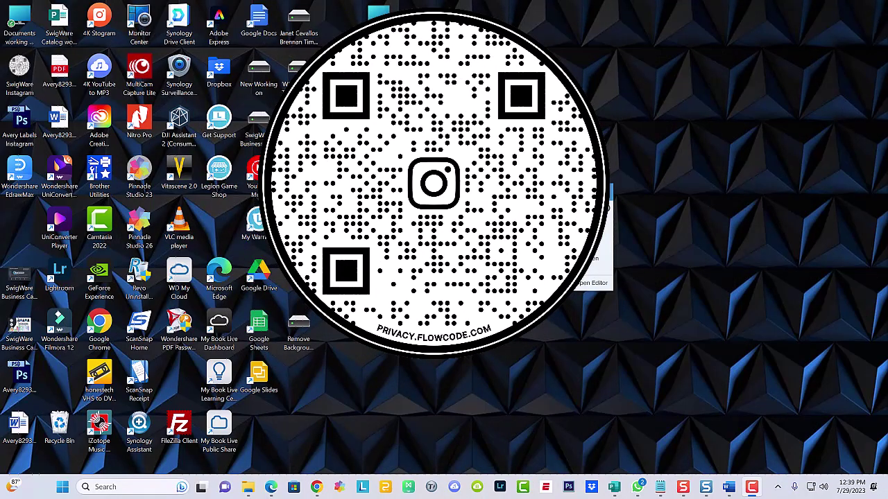
# Bring up the web browser in a maximized window and open the Avery template page for product number 8293.
pyautogui.click(270, 487)
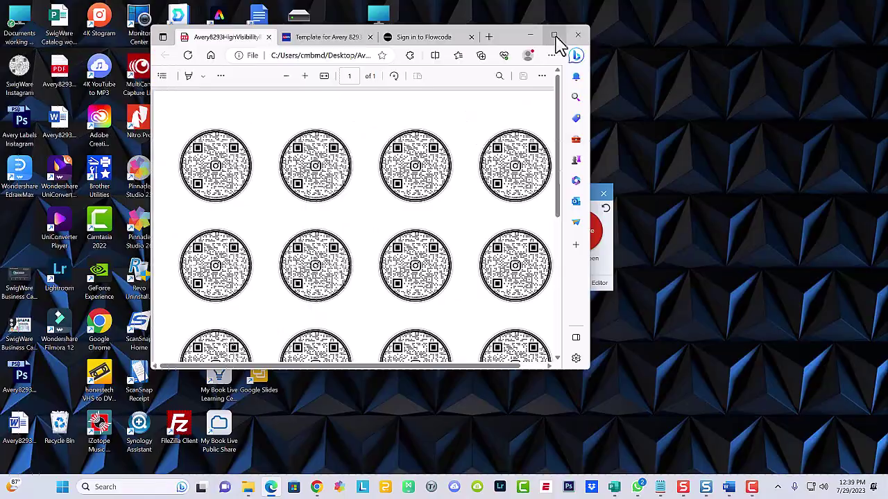
pyautogui.click(553, 35)
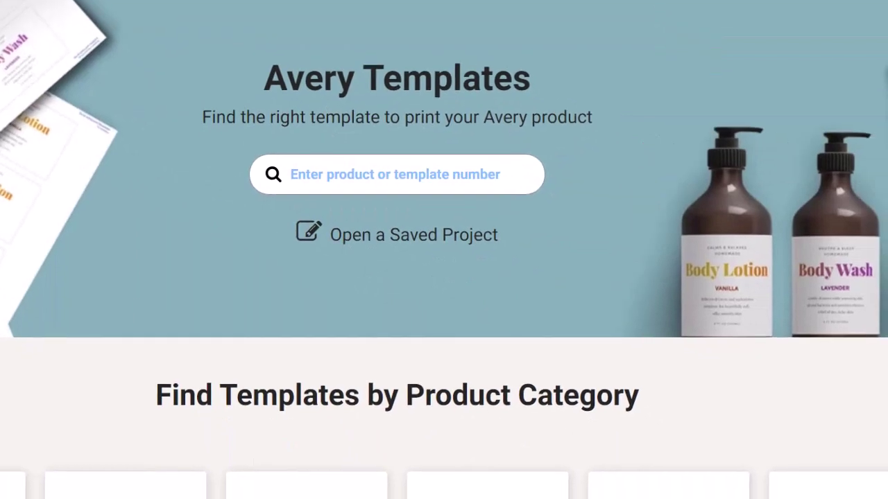
pyautogui.click(399, 173)
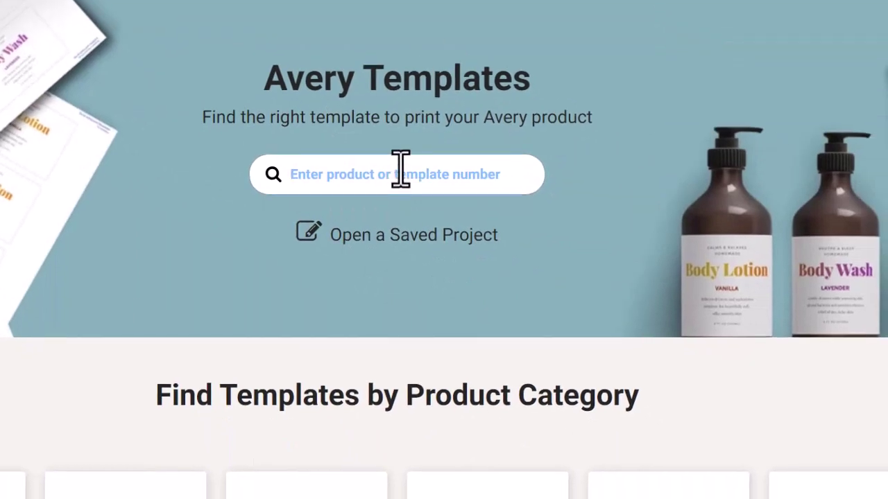
pyautogui.write('8293')
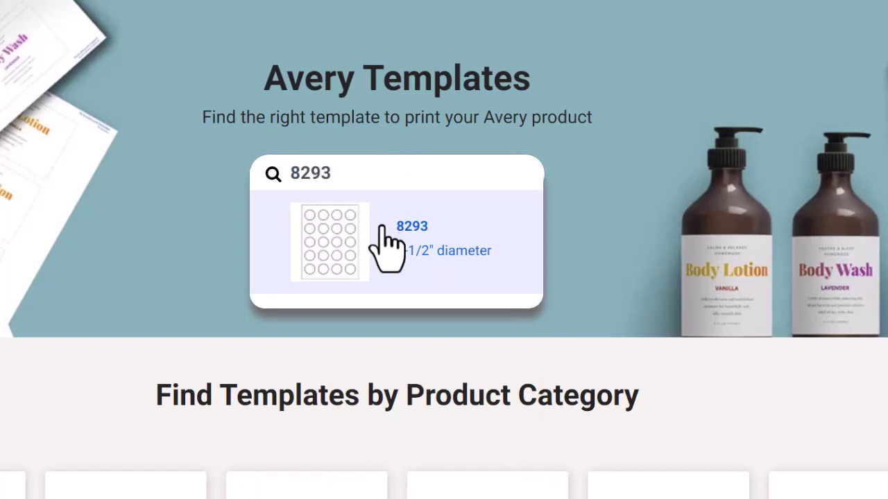
pyautogui.click(388, 244)
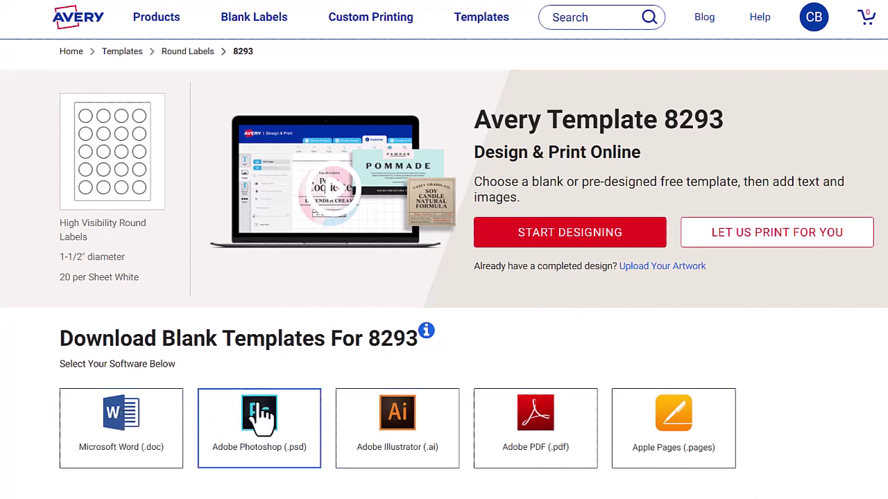
# Request the Microsoft Word download of the 8293 round label template, cancel saving the file, and dismiss the promotional popup.
pyautogui.click(132, 441)
pyautogui.scroll(-5, 129, 437)
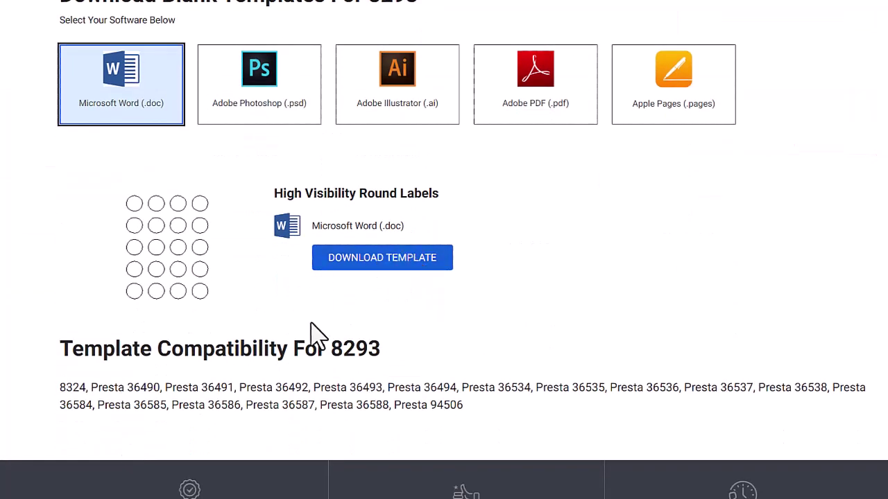
pyautogui.click(354, 277)
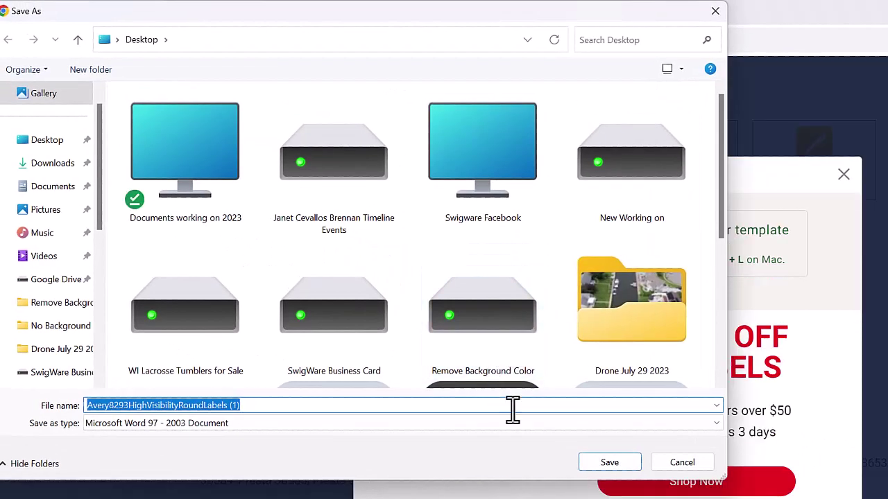
pyautogui.click(669, 463)
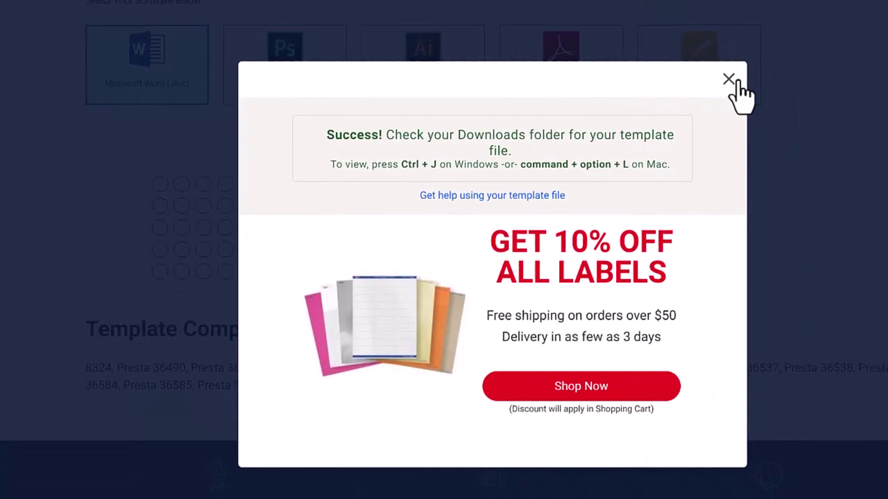
pyautogui.click(733, 84)
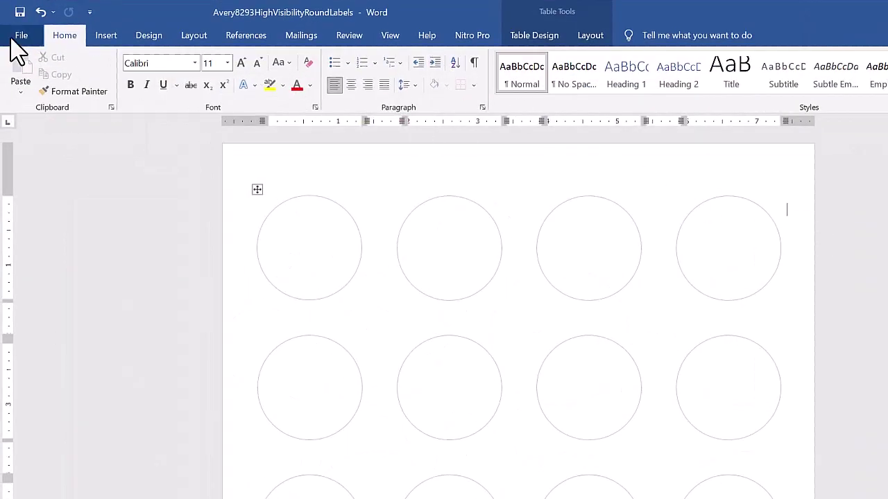
# In Word, start saving a copy of the label document to the Desktop, check the available file types, and cancel.
pyautogui.click(13, 40)
pyautogui.click(49, 234)
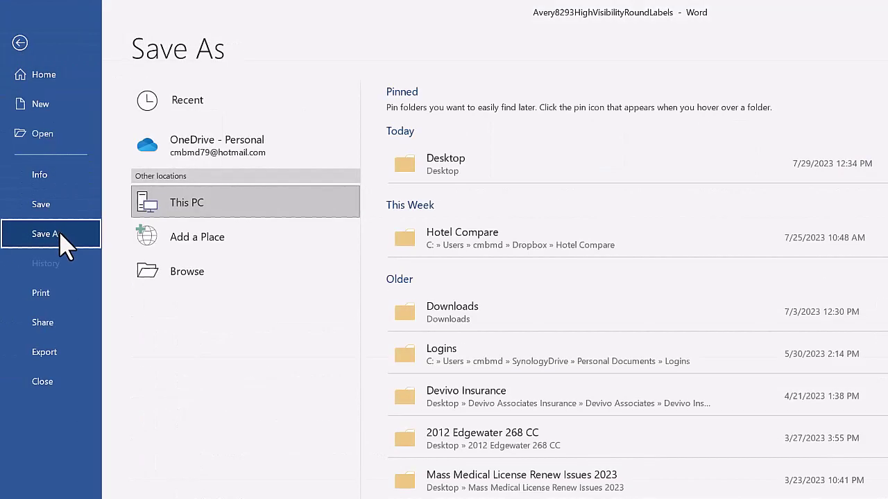
pyautogui.click(159, 274)
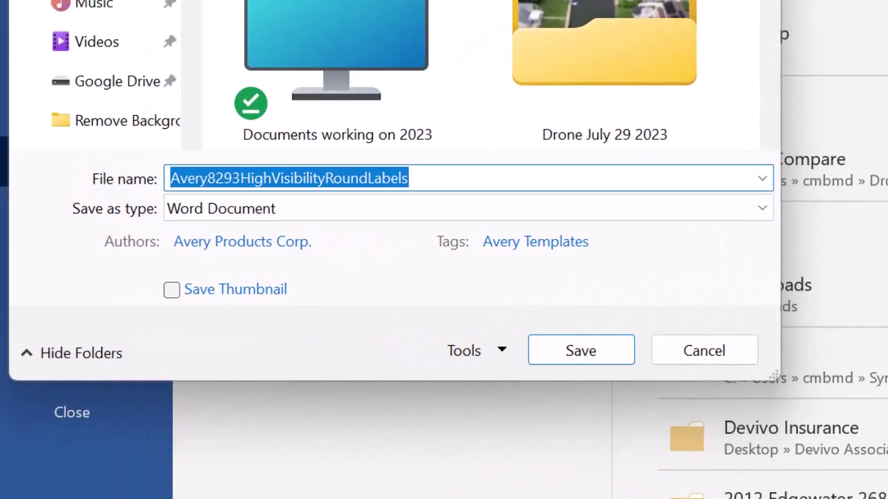
pyautogui.scroll(3, 99, 40)
pyautogui.click(99, 39)
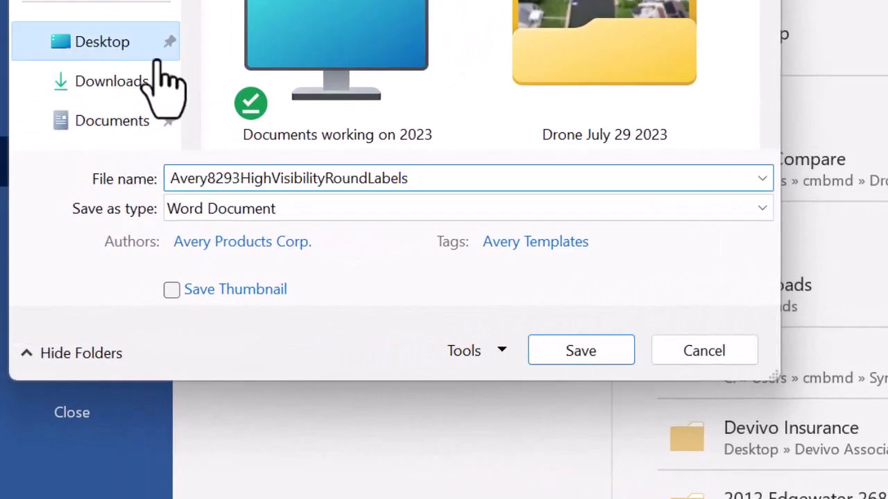
pyautogui.click(284, 209)
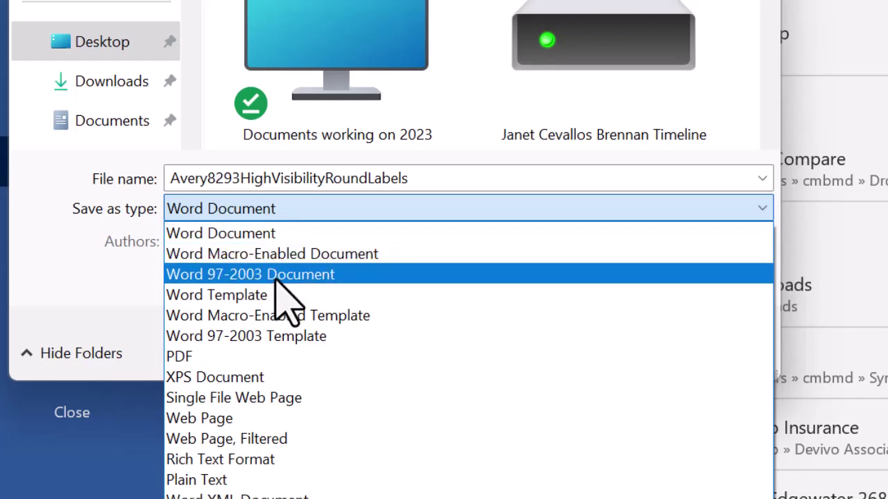
pyautogui.click(330, 208)
pyautogui.click(704, 354)
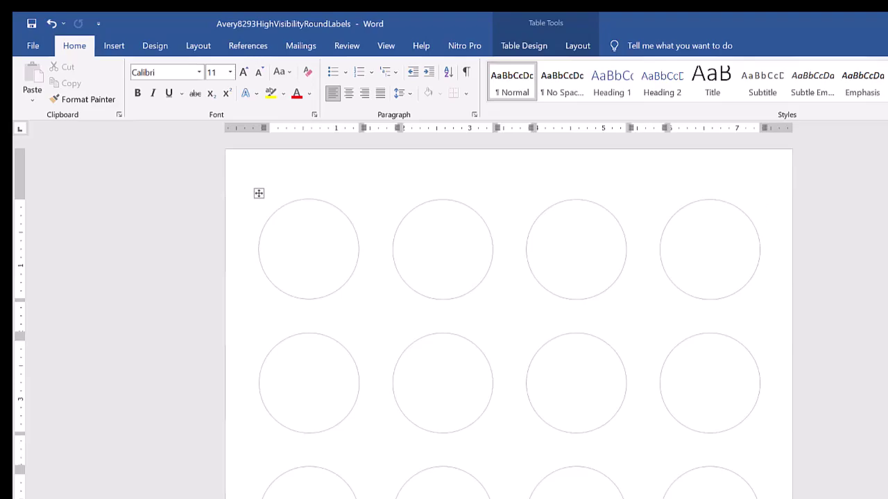
# Switch to Flowcode in the browser and save the SwigWare Instagram QR code to the Desktop as a PNG image.
pyautogui.hotkey('alt', 'Tab')
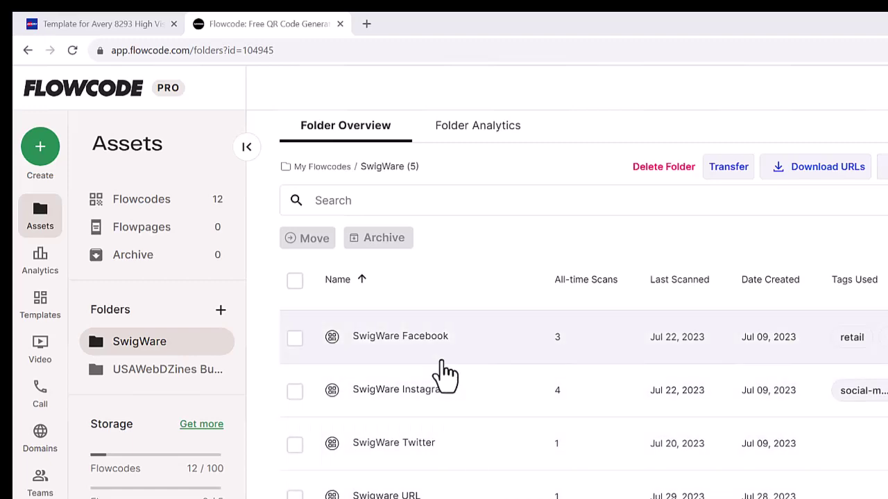
pyautogui.click(436, 393)
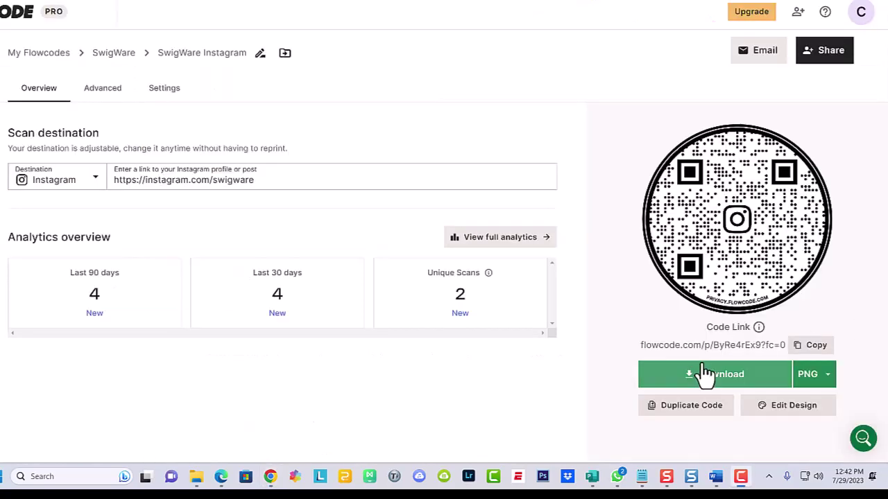
pyautogui.click(704, 379)
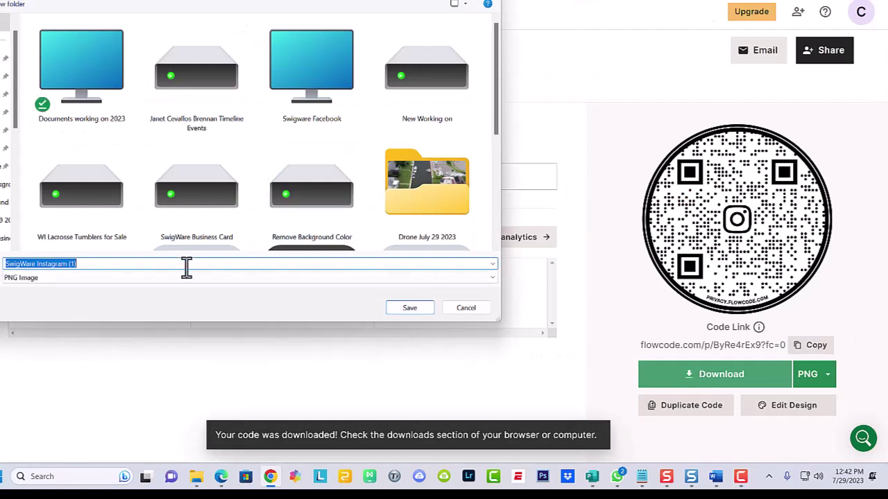
pyautogui.click(394, 309)
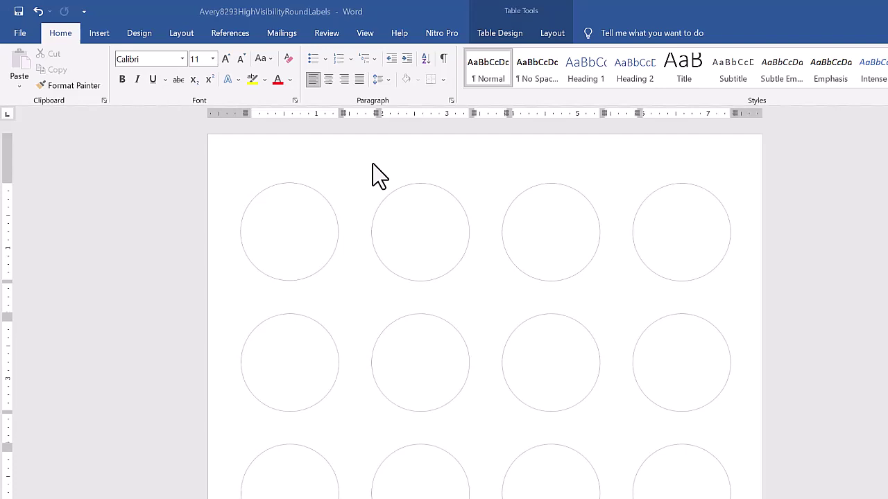
# In the Word label document, set the first circle in the top row to use a picture or texture fill.
pyautogui.click(316, 201)
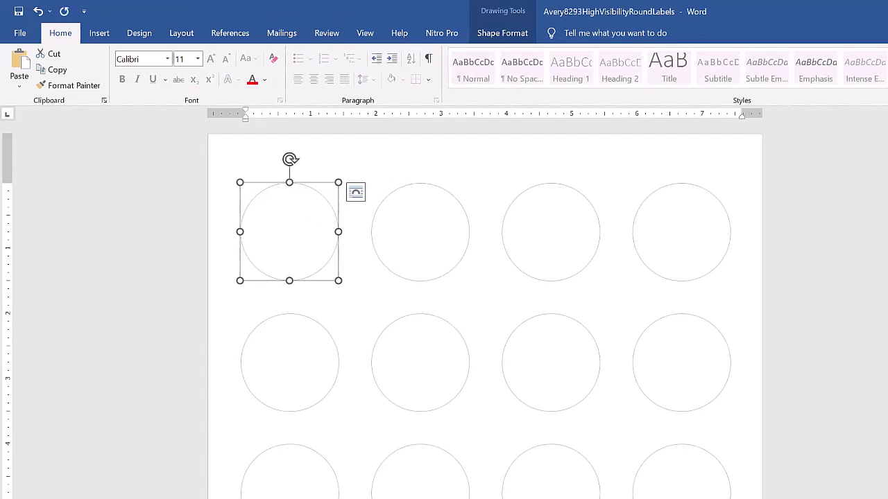
pyautogui.hscroll(-3, 452, 125)
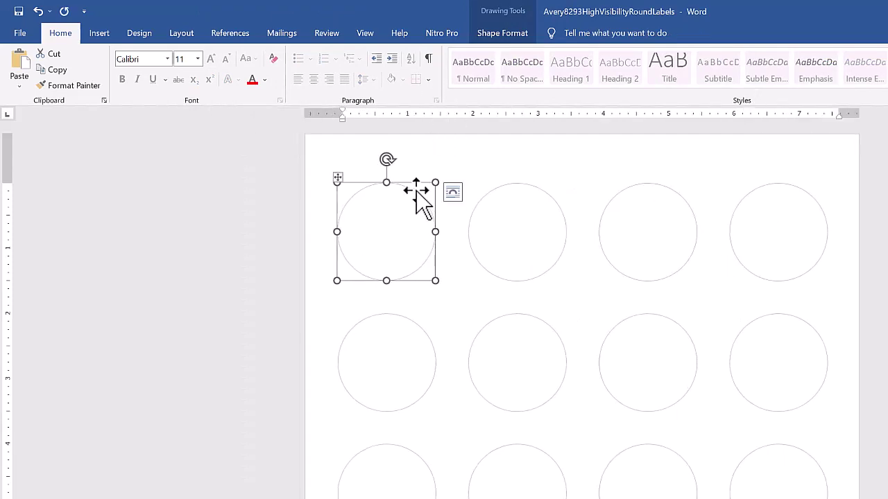
pyautogui.rightClick(416, 192)
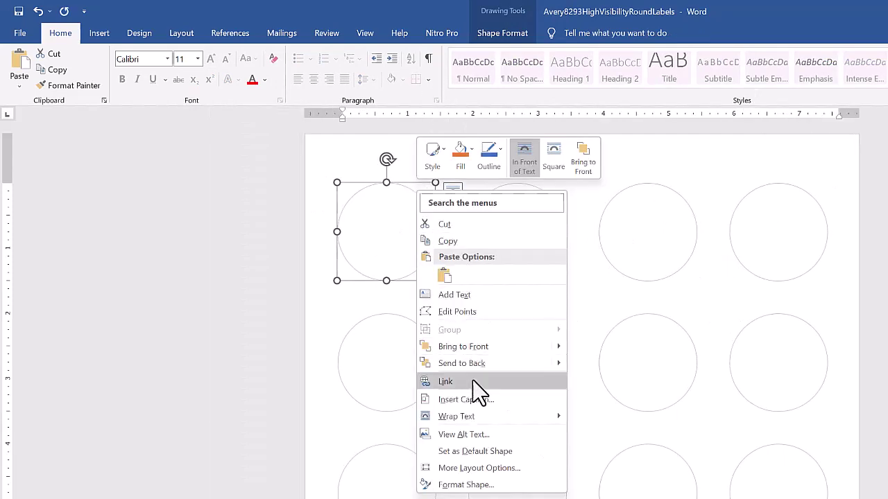
pyautogui.click(477, 485)
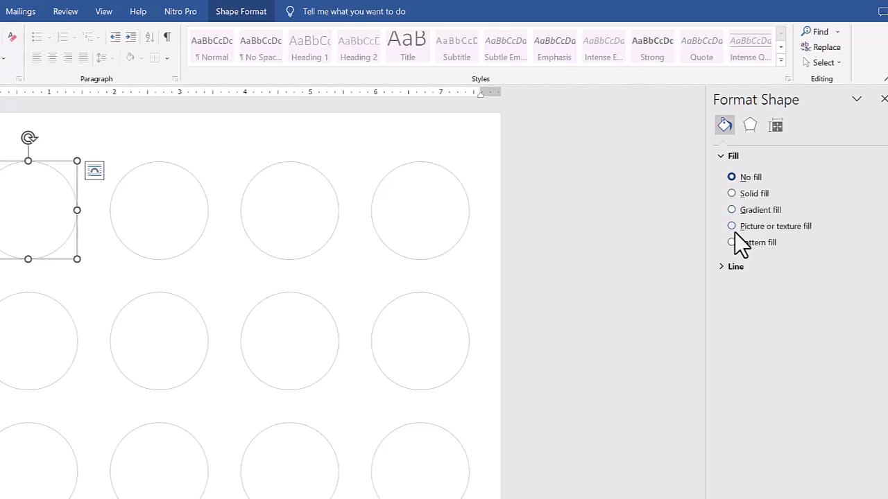
pyautogui.click(734, 228)
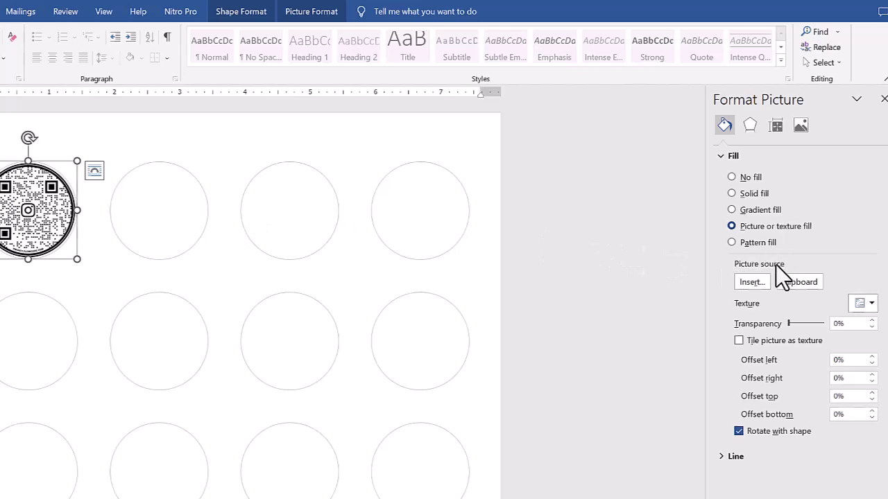
# Insert the image file SwigWare Instagram (1) from the Desktop as the first circle's picture fill.
pyautogui.click(747, 287)
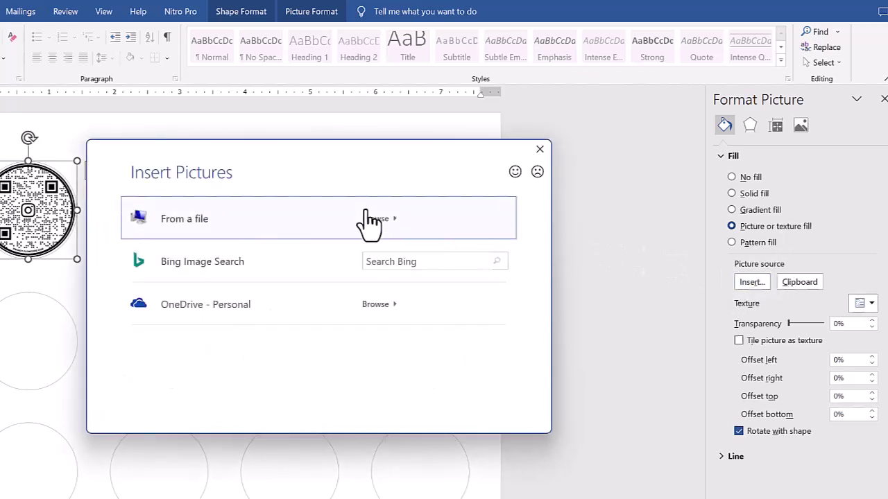
pyautogui.click(365, 212)
pyautogui.scroll(-5, 276, 201)
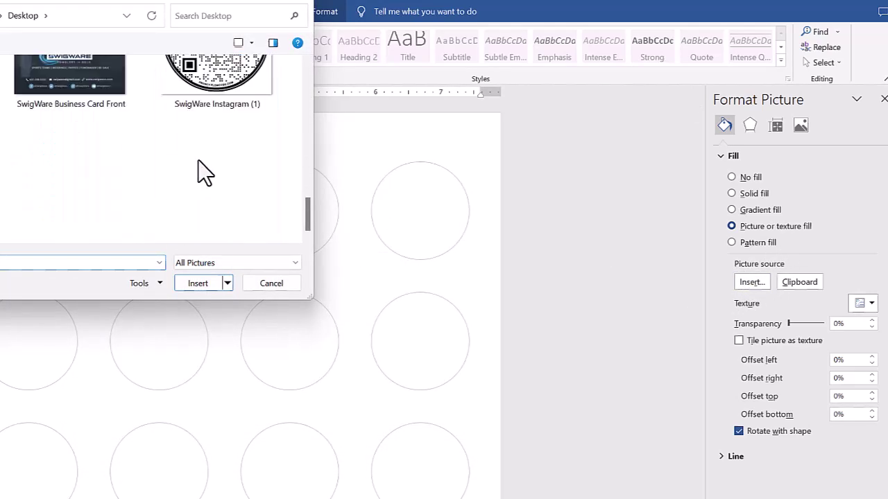
pyautogui.scroll(1, 200, 160)
pyautogui.doubleClick(200, 161)
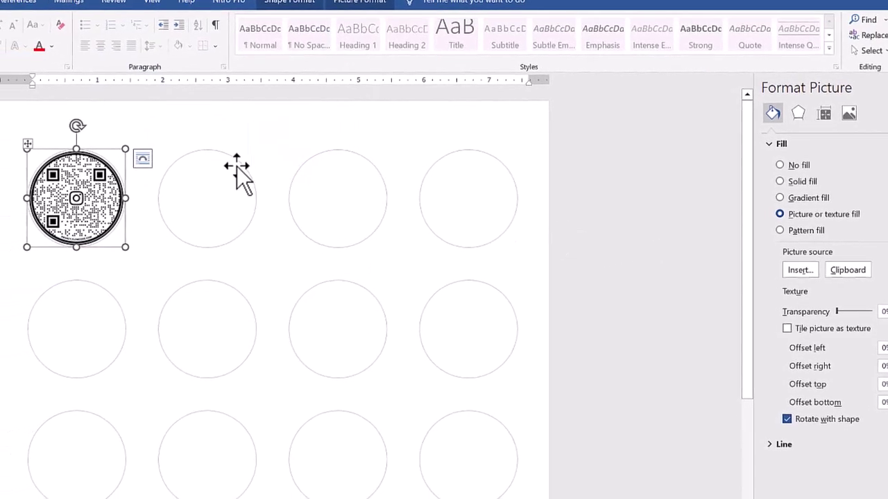
# Give all the remaining empty circles across the five rows the same QR code picture fill as the first circle, and deselect them.
pyautogui.click(237, 168)
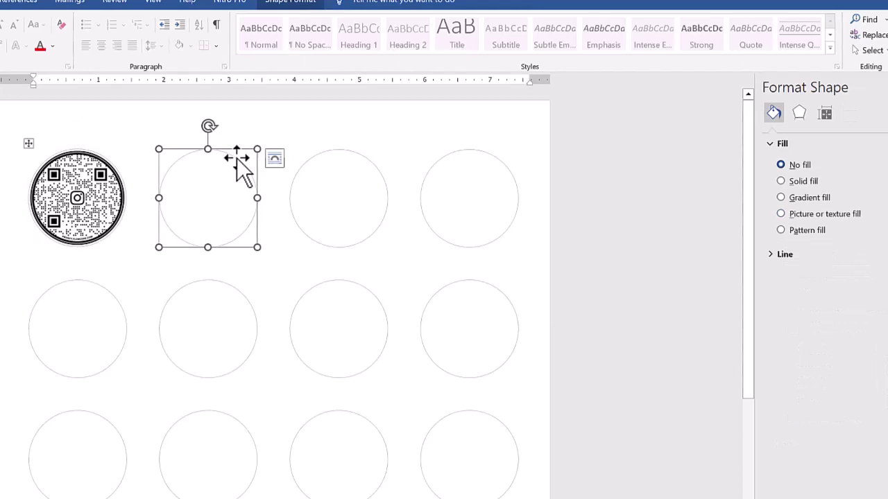
pyautogui.keyDown('shift'); pyautogui.click(353, 153); pyautogui.keyUp('shift')
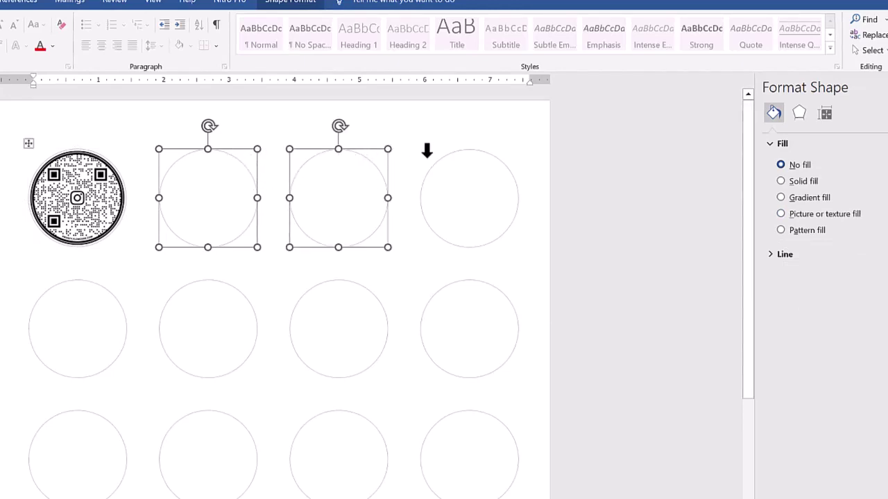
pyautogui.keyDown('shift'); pyautogui.click(444, 157); pyautogui.keyUp('shift')
pyautogui.keyDown('shift'); pyautogui.click(81, 281); pyautogui.keyUp('shift')
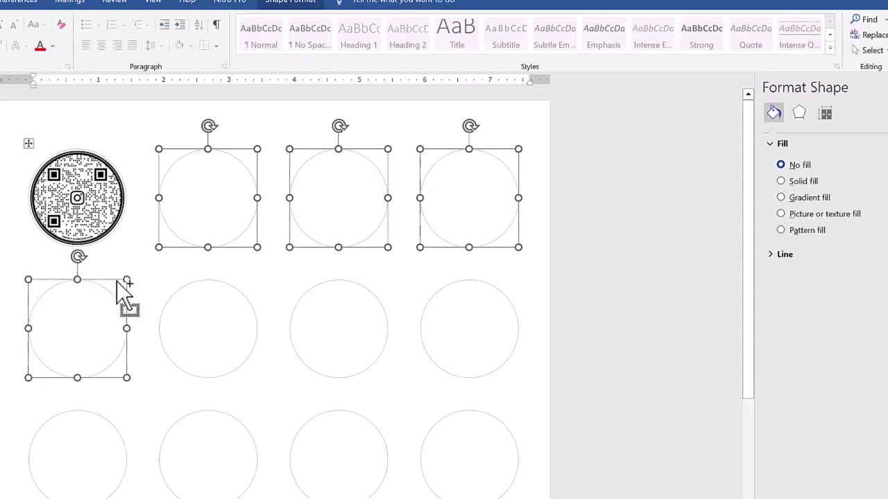
pyautogui.keyDown('shift'); pyautogui.click(212, 280); pyautogui.keyUp('shift')
pyautogui.keyDown('shift'); pyautogui.click(344, 283); pyautogui.keyUp('shift')
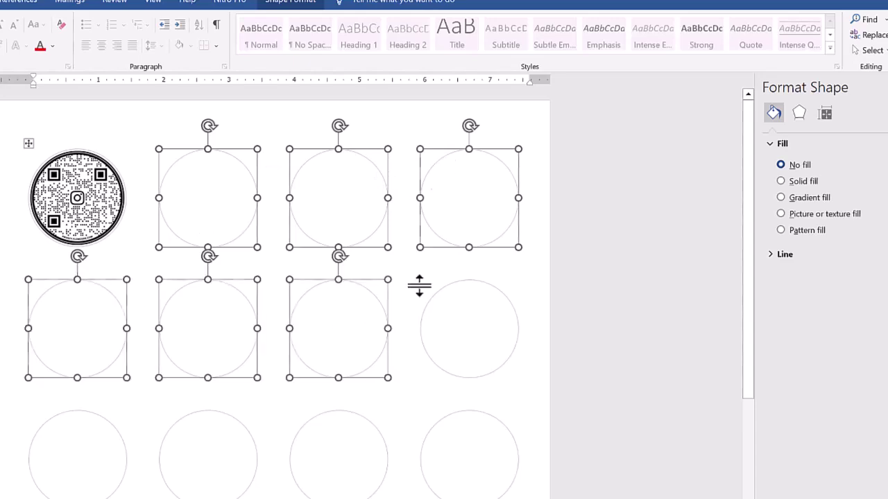
pyautogui.keyDown('shift'); pyautogui.click(451, 286); pyautogui.keyUp('shift')
pyautogui.keyDown('shift'); pyautogui.click(98, 416); pyautogui.keyUp('shift')
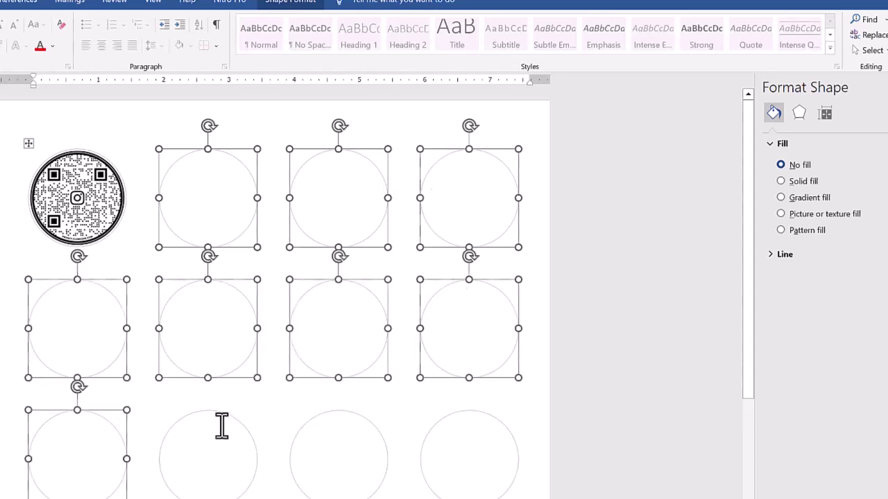
pyautogui.keyDown('shift'); pyautogui.click(234, 420); pyautogui.keyUp('shift')
pyautogui.keyDown('shift'); pyautogui.click(316, 426); pyautogui.keyUp('shift')
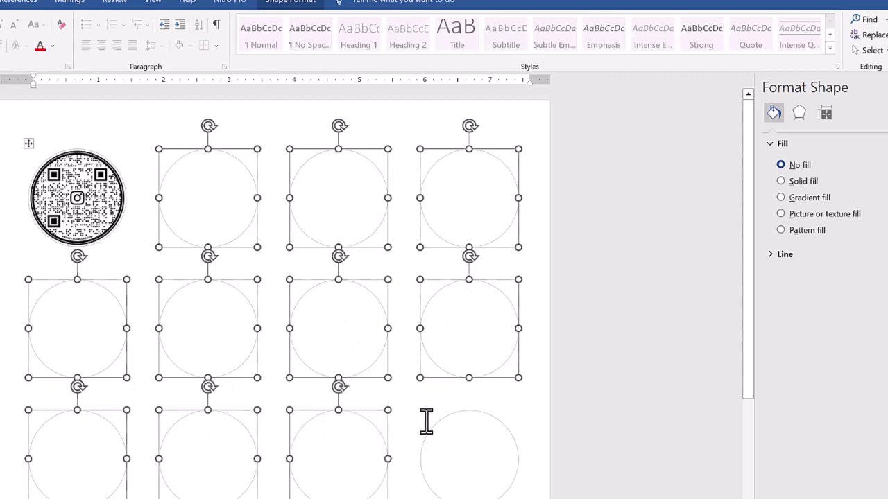
pyautogui.keyDown('shift'); pyautogui.click(446, 423); pyautogui.keyUp('shift')
pyautogui.scroll(-3, 569, 430)
pyautogui.keyDown('shift'); pyautogui.click(52, 390); pyautogui.keyUp('shift')
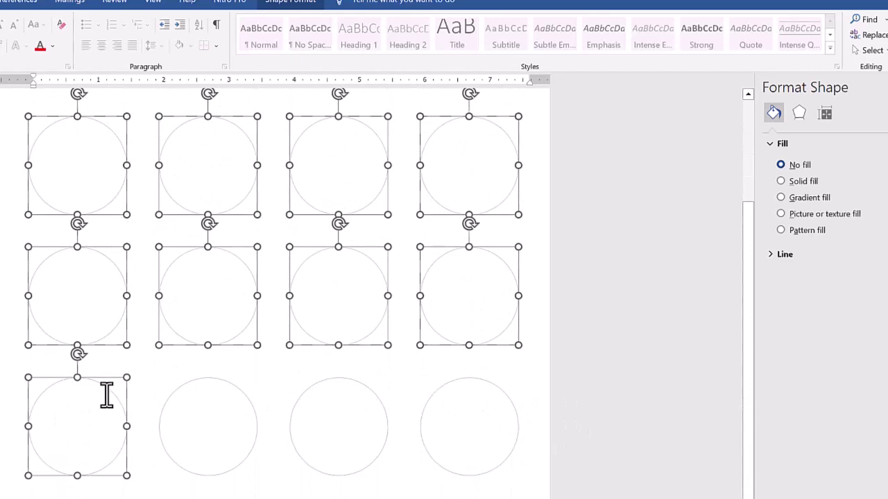
pyautogui.keyDown('shift'); pyautogui.click(172, 393); pyautogui.keyUp('shift')
pyautogui.keyDown('shift'); pyautogui.click(306, 396); pyautogui.keyUp('shift')
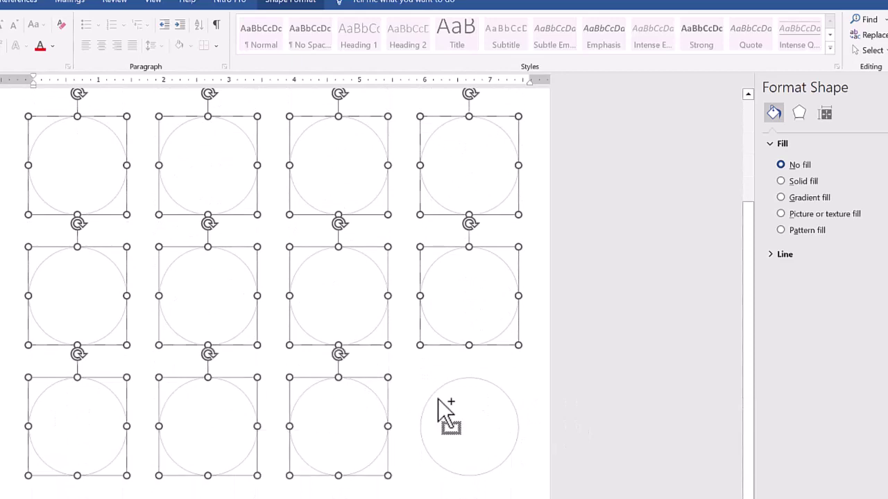
pyautogui.keyDown('shift'); pyautogui.click(438, 398); pyautogui.keyUp('shift')
pyautogui.scroll(-3, 438, 409)
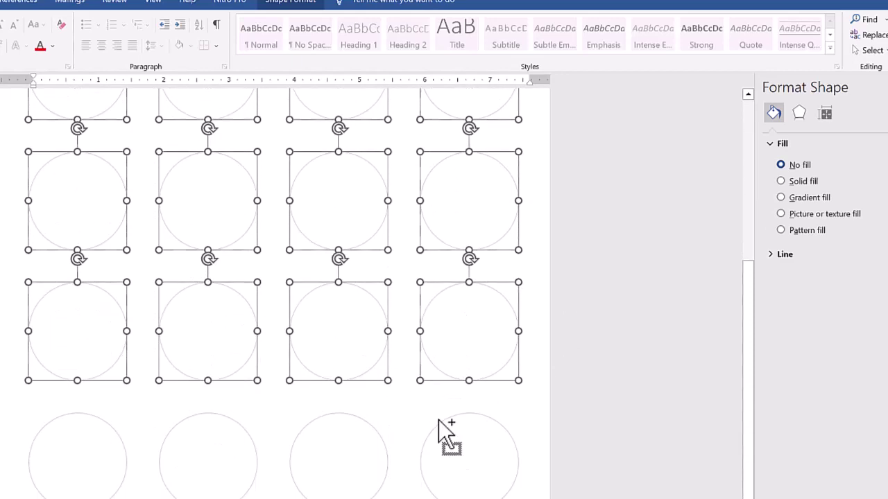
pyautogui.keyDown('shift'); pyautogui.click(437, 423); pyautogui.keyUp('shift')
pyautogui.keyDown('shift'); pyautogui.click(348, 420); pyautogui.keyUp('shift')
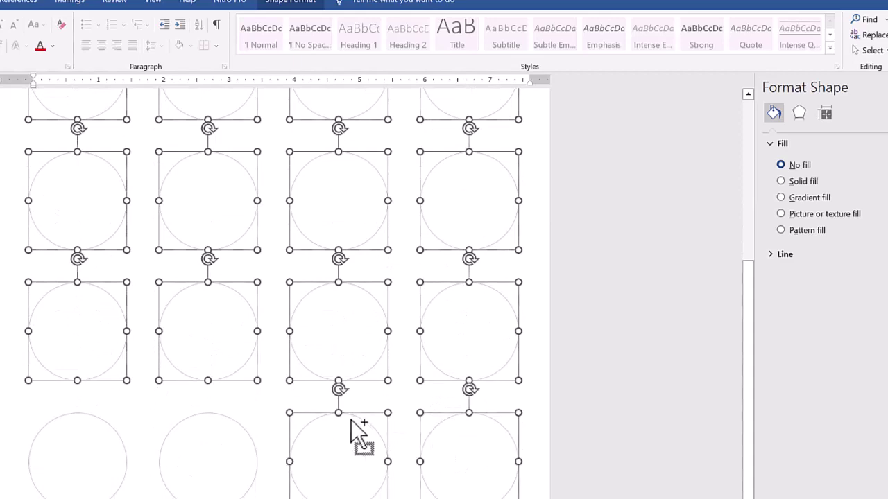
pyautogui.keyDown('shift'); pyautogui.click(231, 421); pyautogui.keyUp('shift')
pyautogui.keyDown('shift'); pyautogui.click(102, 429); pyautogui.keyUp('shift')
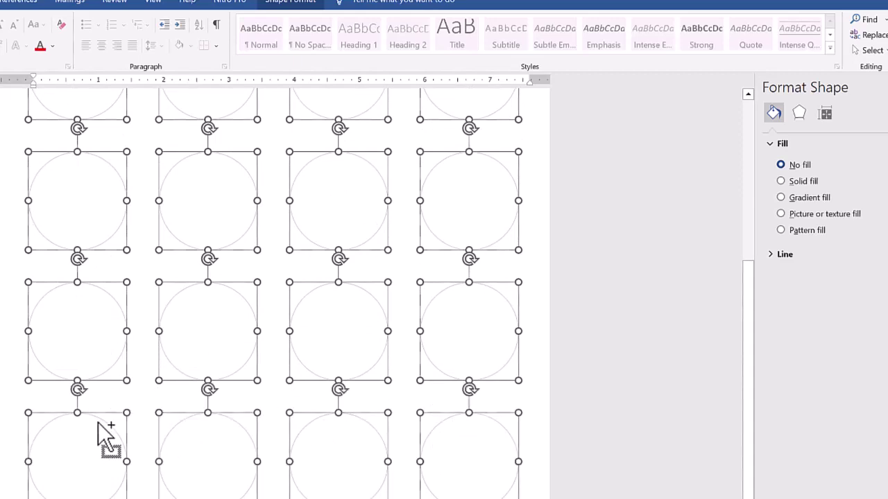
pyautogui.scroll(2, 730, 200)
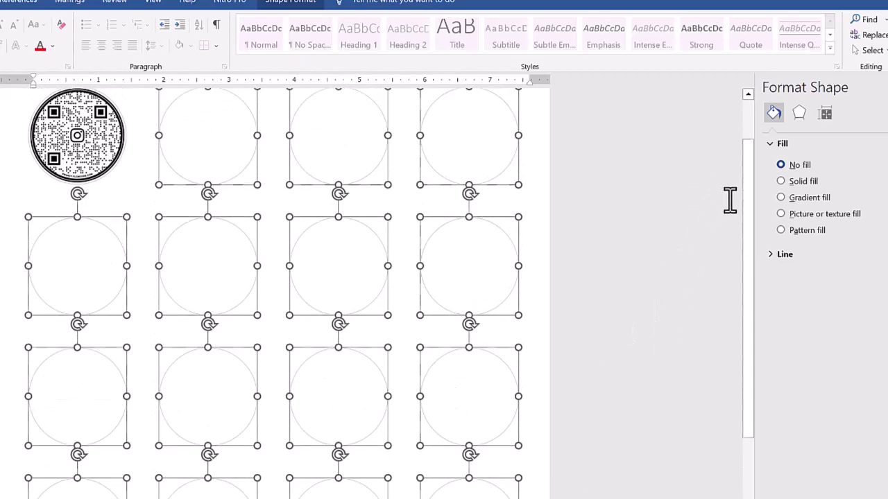
pyautogui.click(780, 214)
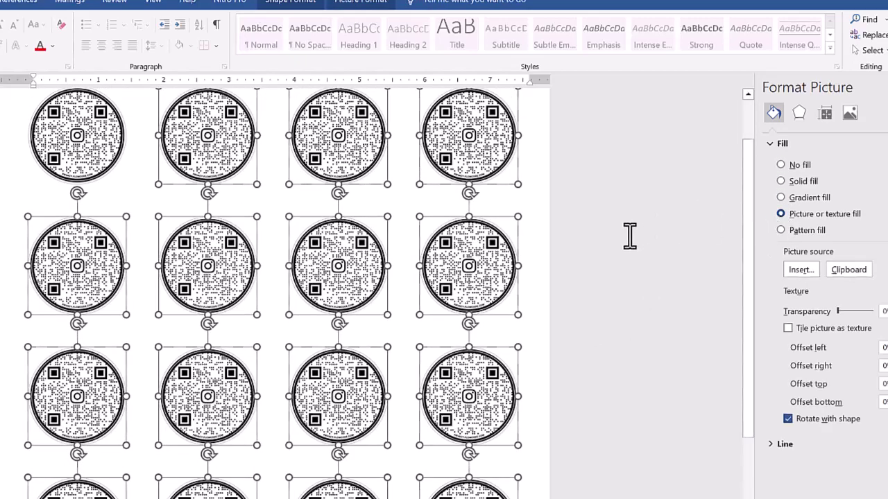
pyautogui.scroll(2, 587, 231)
pyautogui.click(575, 233)
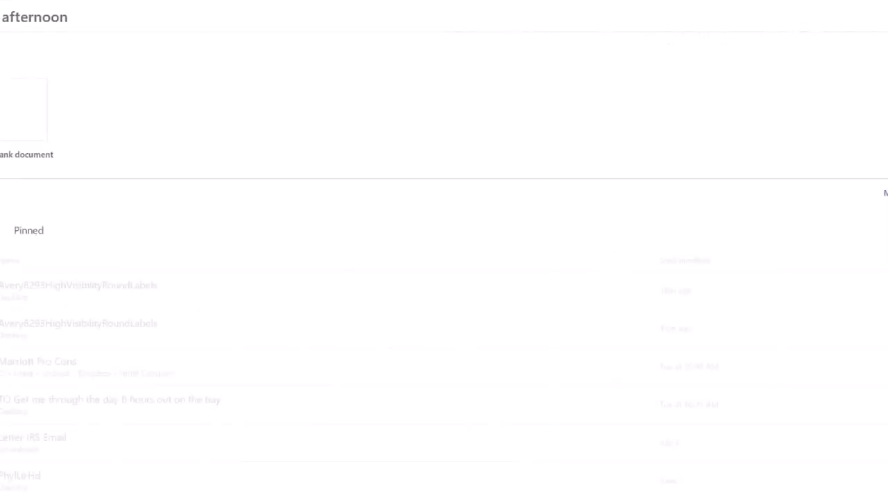
# Open the print settings and preview for the label document.
pyautogui.click(42, 272)
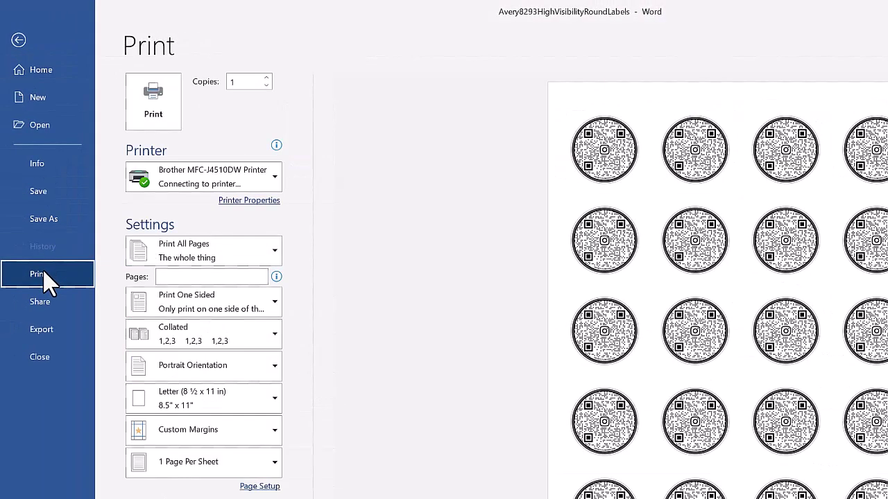